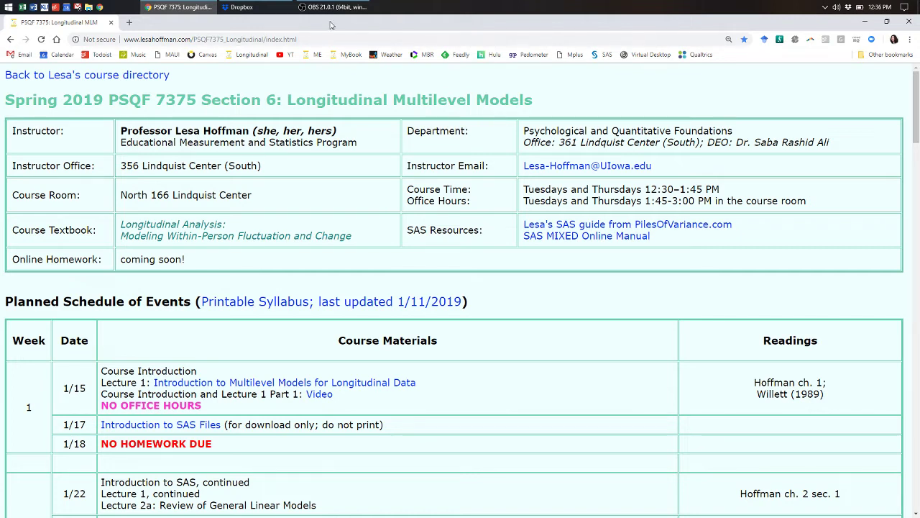
Open the MyBook bookmark in a new browser tab and look over the table of example materials by chapter
{"action": "left_click", "coordinate": [129, 23]}
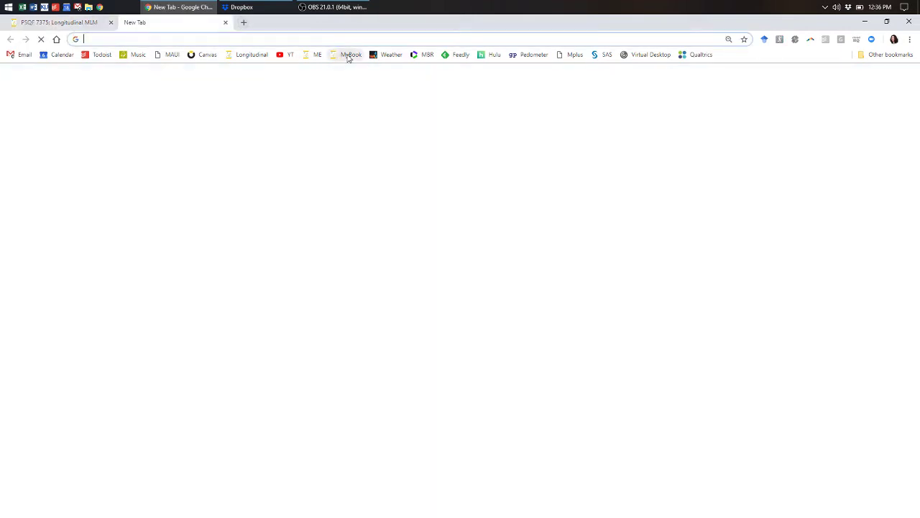
{"action": "left_click", "coordinate": [348, 55]}
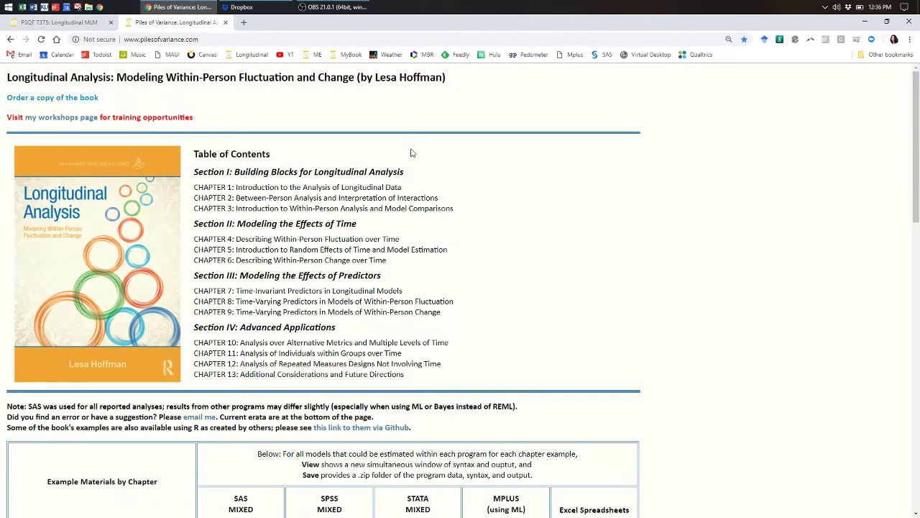
{"action": "scroll", "coordinate": [432, 180], "scroll_direction": "down", "scroll_amount": 2}
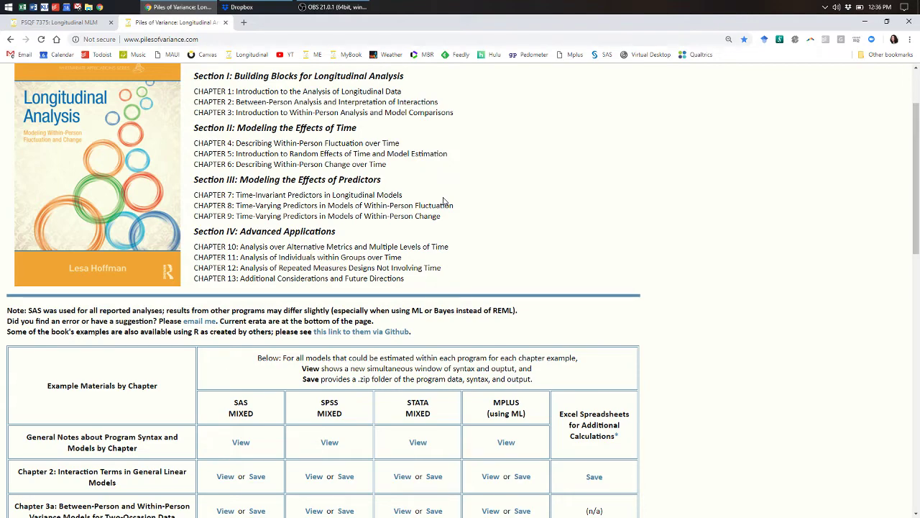
{"action": "scroll", "coordinate": [460, 208], "scroll_direction": "down", "scroll_amount": 3}
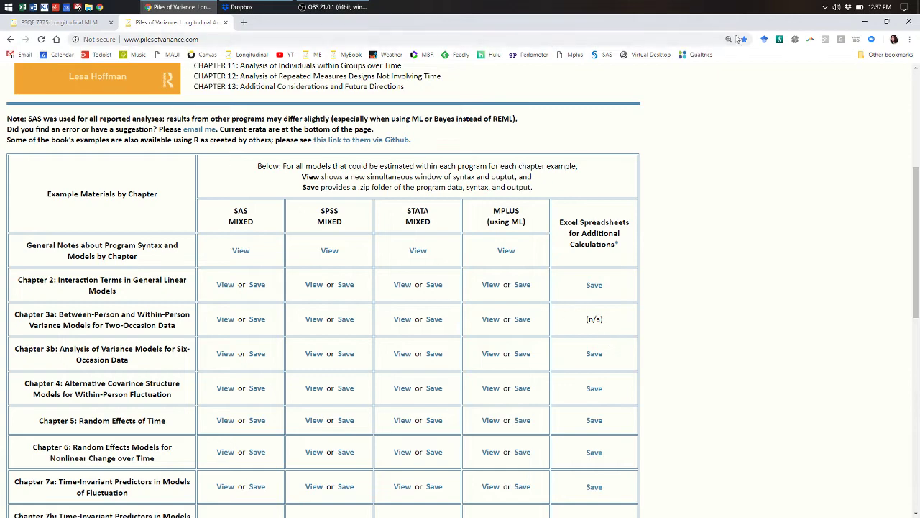
{"action": "left_click", "coordinate": [868, 22]}
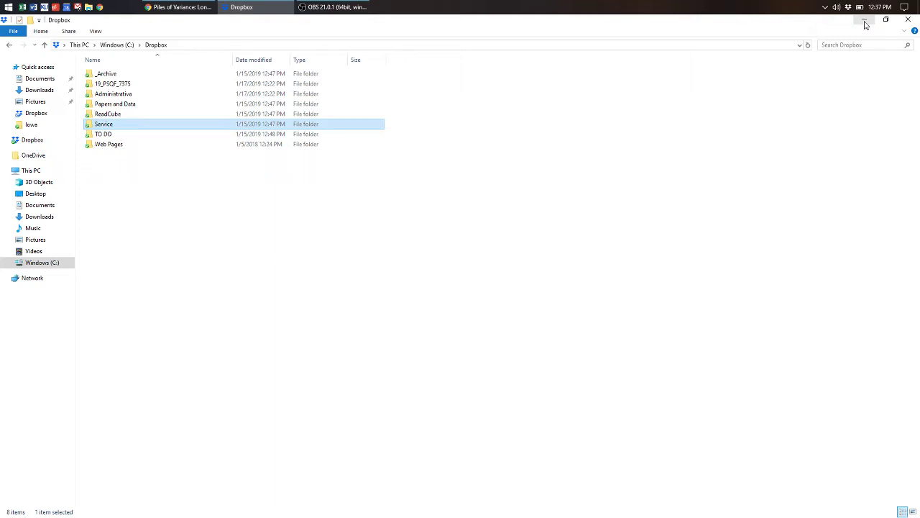
{"action": "left_click", "coordinate": [179, 7]}
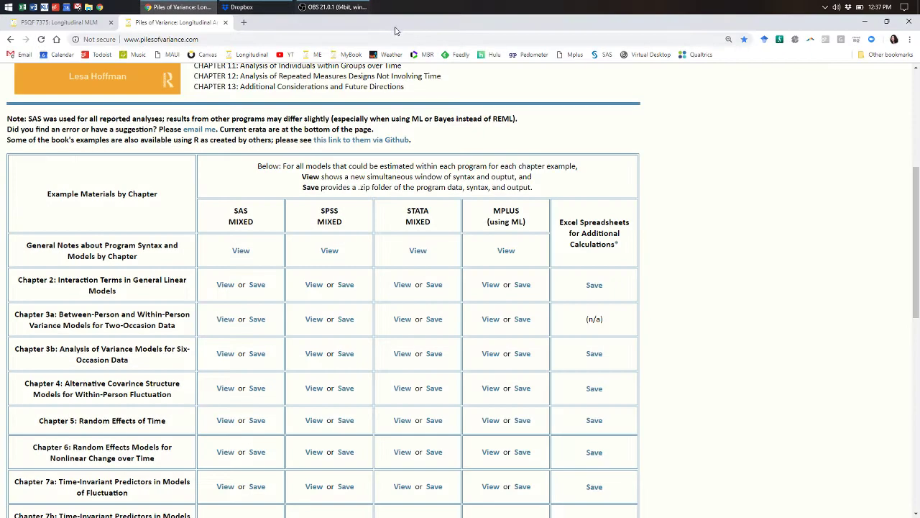
Open the Virtual Desktop bookmark in another new tab and run the check for an installed Citrix Receiver
{"action": "left_click", "coordinate": [243, 22]}
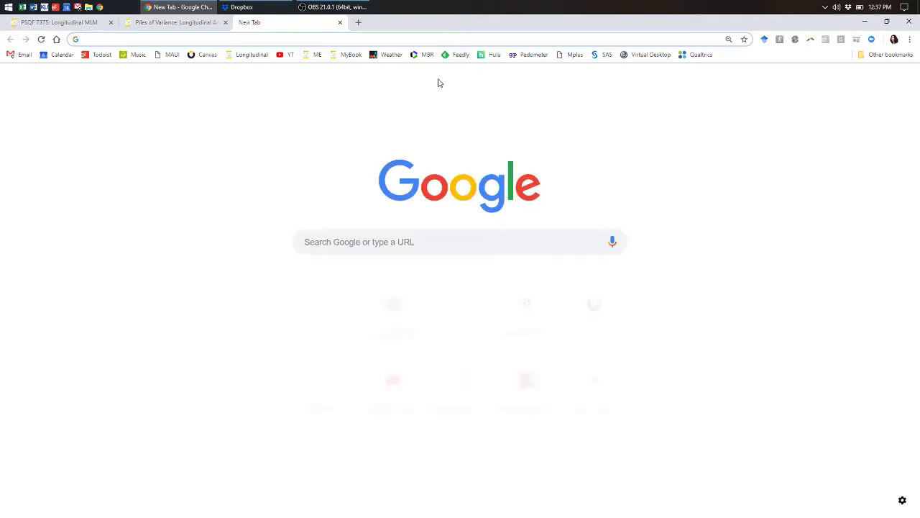
{"action": "left_click", "coordinate": [645, 56]}
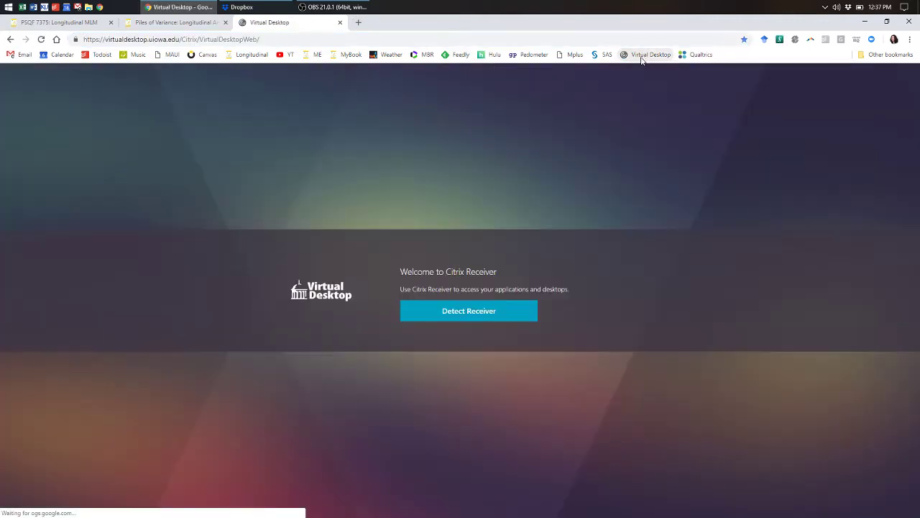
{"action": "left_click", "coordinate": [501, 316]}
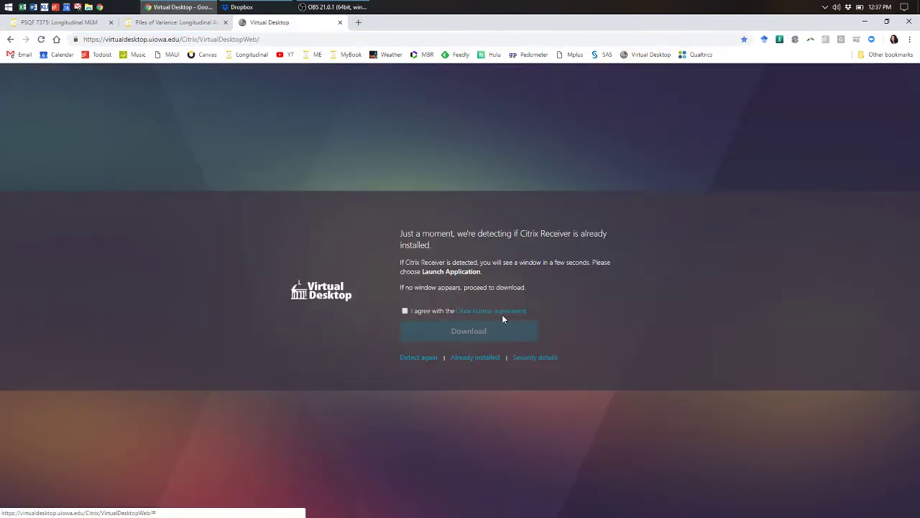
Agree to the Citrix license agreement and download CitrixWorkspaceApp.exe into the Downloads folder
{"action": "left_click", "coordinate": [417, 311]}
{"action": "left_click", "coordinate": [460, 333]}
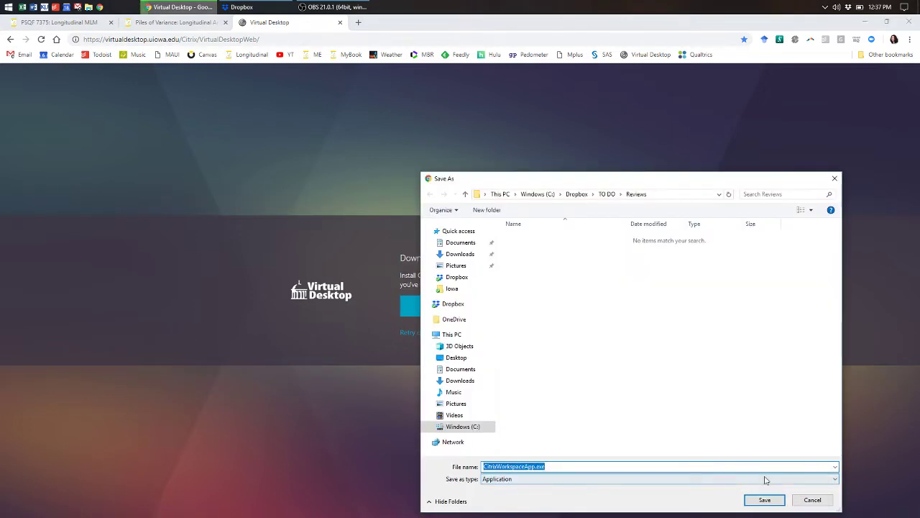
{"action": "left_click_drag", "start_coordinate": [556, 179], "coordinate": [517, 104]}
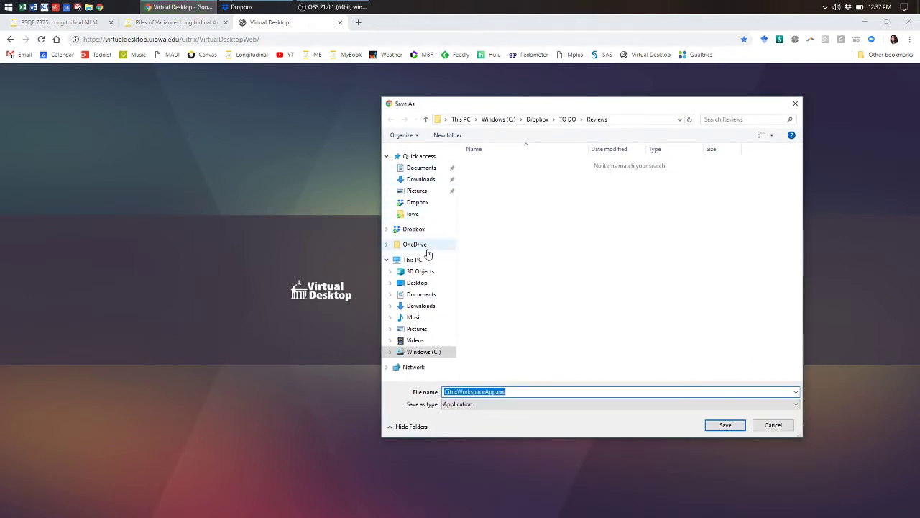
{"action": "left_click", "coordinate": [430, 181]}
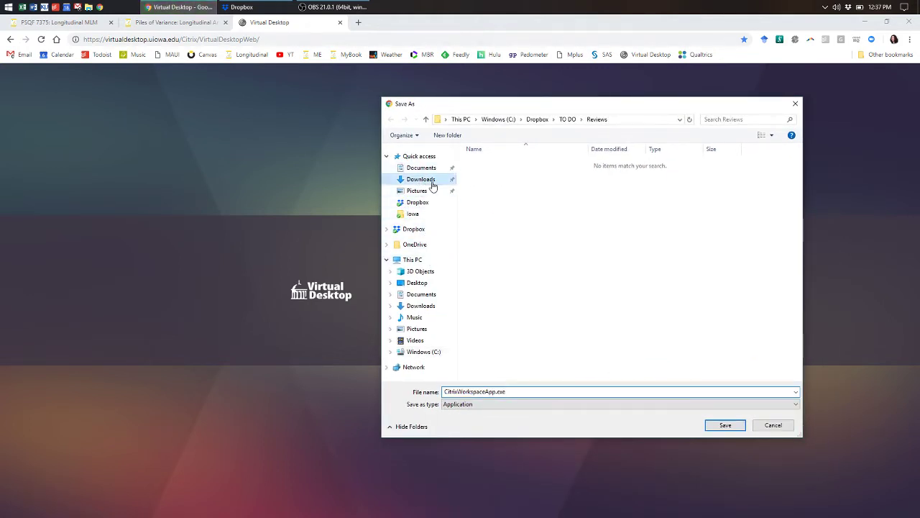
{"action": "left_click", "coordinate": [722, 423]}
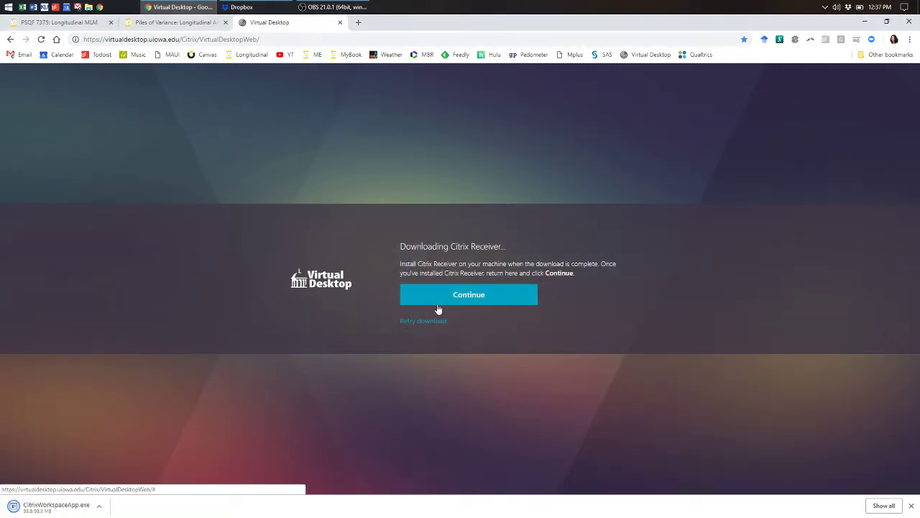
Run the downloaded Citrix Workspace installer, accept its license agreement and start the installation without enabling single sign-on
{"action": "left_click", "coordinate": [57, 505]}
{"action": "left_click", "coordinate": [471, 297]}
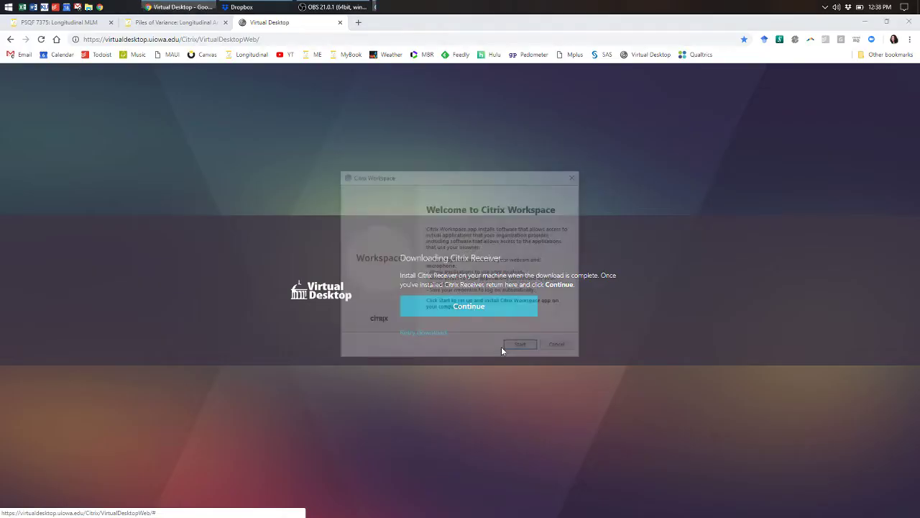
{"action": "left_click", "coordinate": [521, 349]}
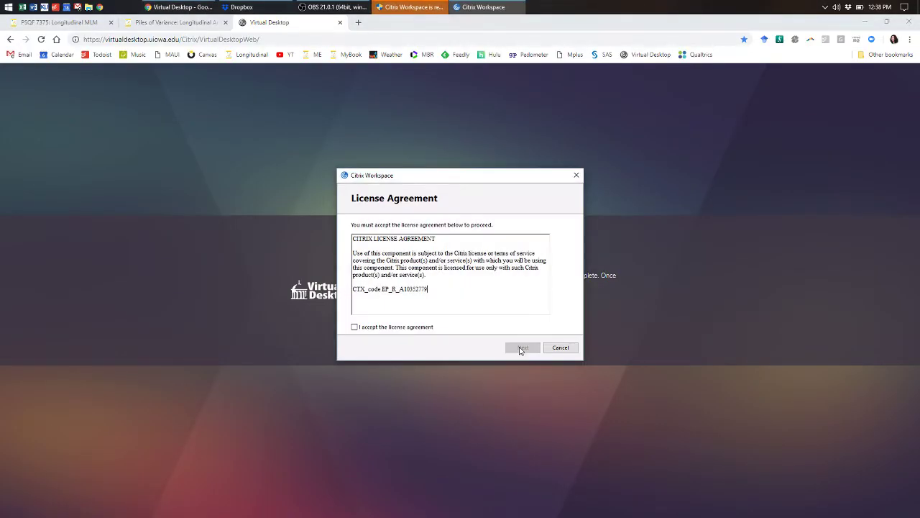
{"action": "left_click", "coordinate": [424, 332]}
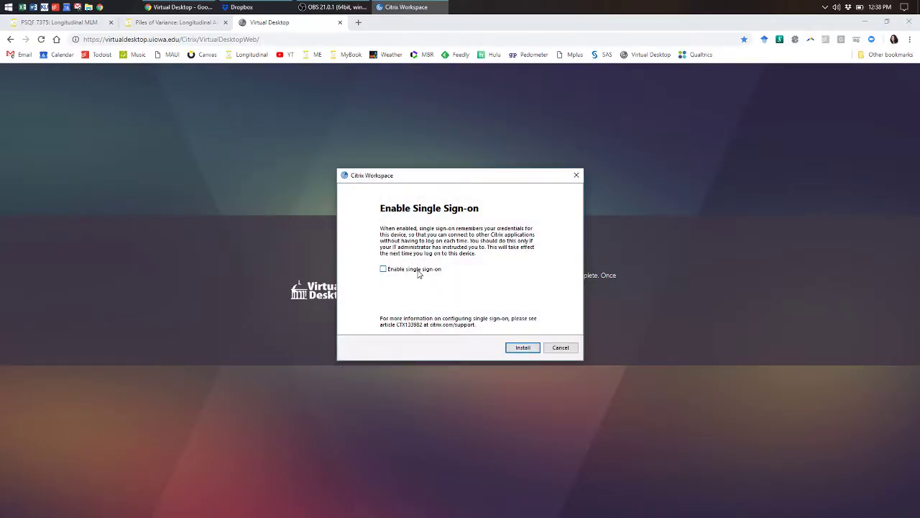
{"action": "left_click", "coordinate": [523, 347]}
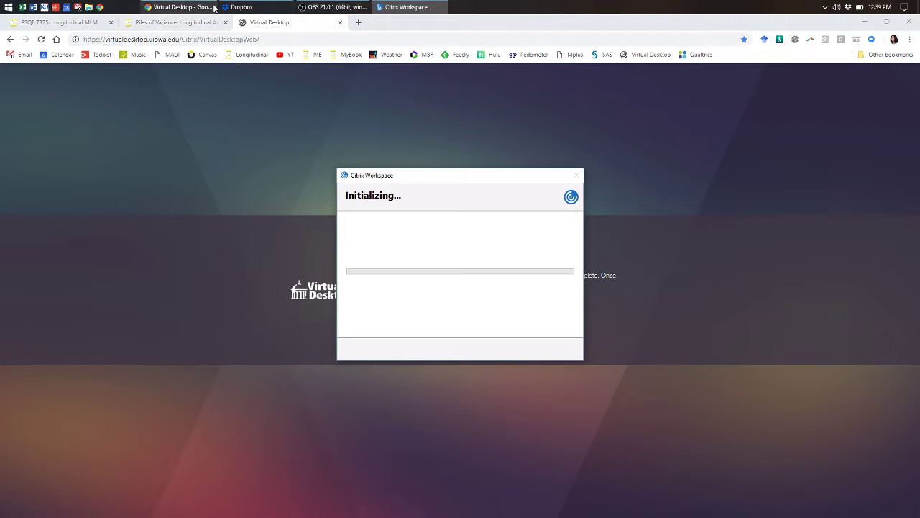
Switch to the Dropbox folder window, open 19_PSQF_7375 > PSQF7375_SAS, and sort its files by type with a wider name column
{"action": "left_click", "coordinate": [248, 6]}
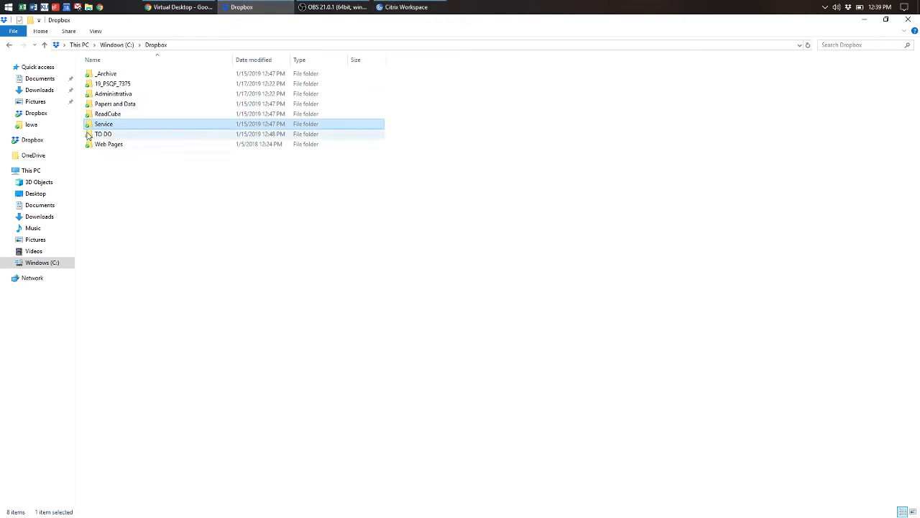
{"action": "double_click", "coordinate": [107, 84]}
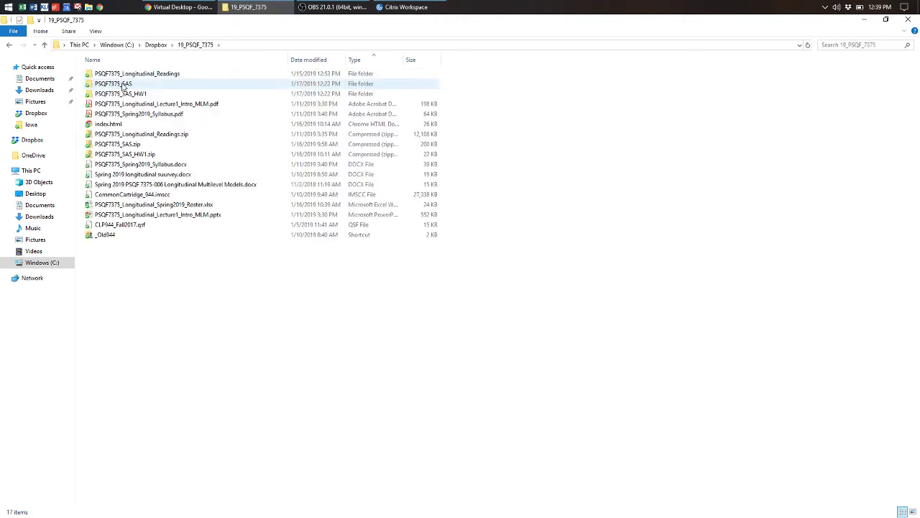
{"action": "double_click", "coordinate": [122, 84]}
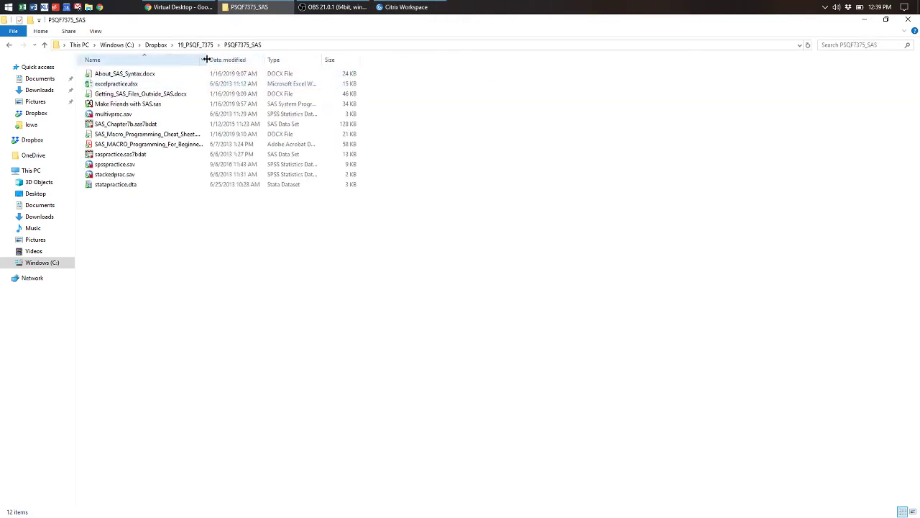
{"action": "left_click_drag", "start_coordinate": [208, 61], "coordinate": [256, 61]}
{"action": "left_click", "coordinate": [334, 62]}
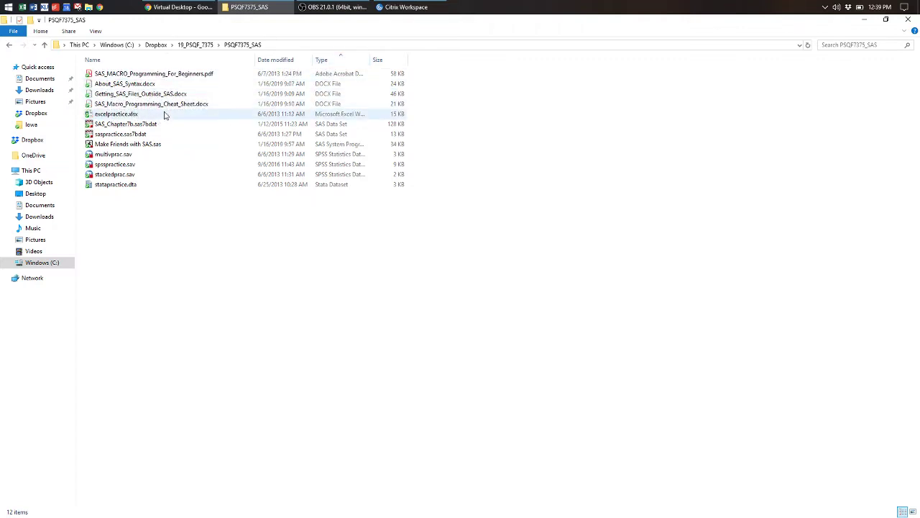
Open About_SAS_Syntax.docx in Word and read from the course goals to the enhanced editor's color-coding list at an enlarged zoom
{"action": "double_click", "coordinate": [135, 85]}
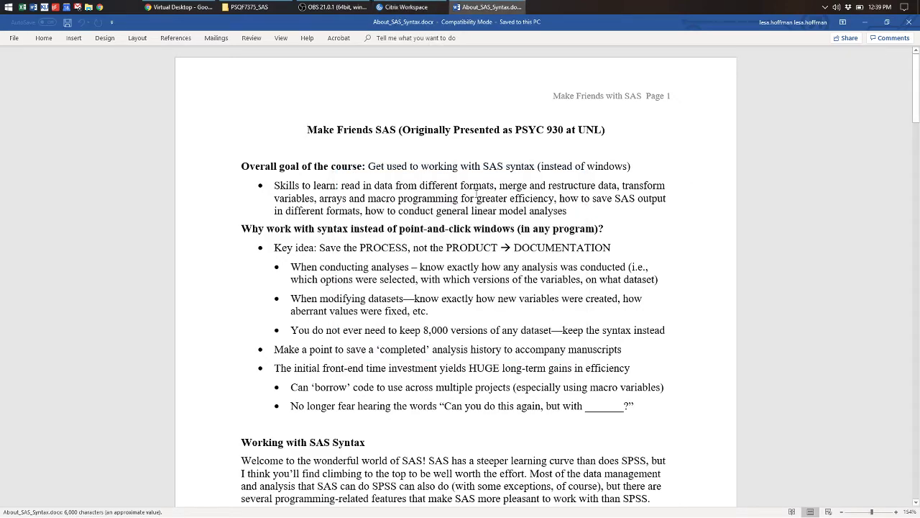
{"action": "scroll", "coordinate": [477, 198], "scroll_direction": "up", "scroll_amount": 3}
{"action": "scroll", "coordinate": [474, 190], "scroll_direction": "up", "scroll_amount": 1}
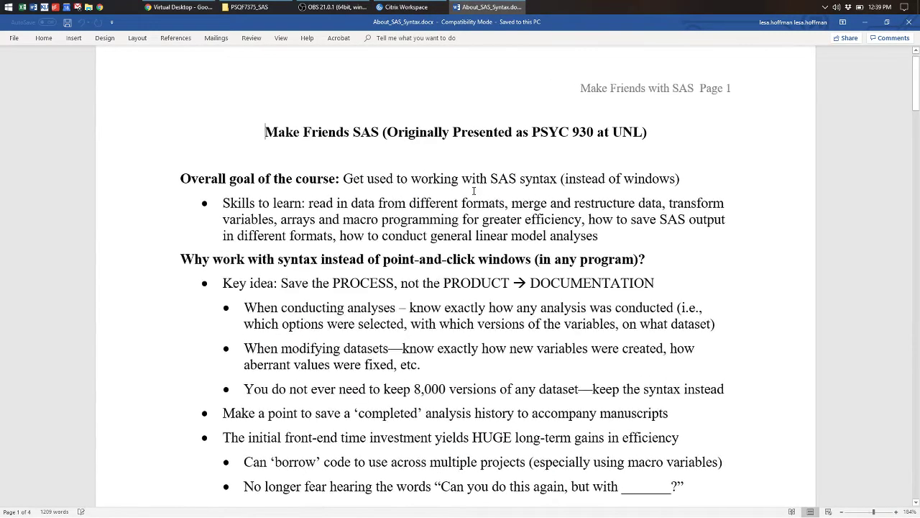
{"action": "scroll", "coordinate": [473, 191], "scroll_direction": "down", "scroll_amount": 2}
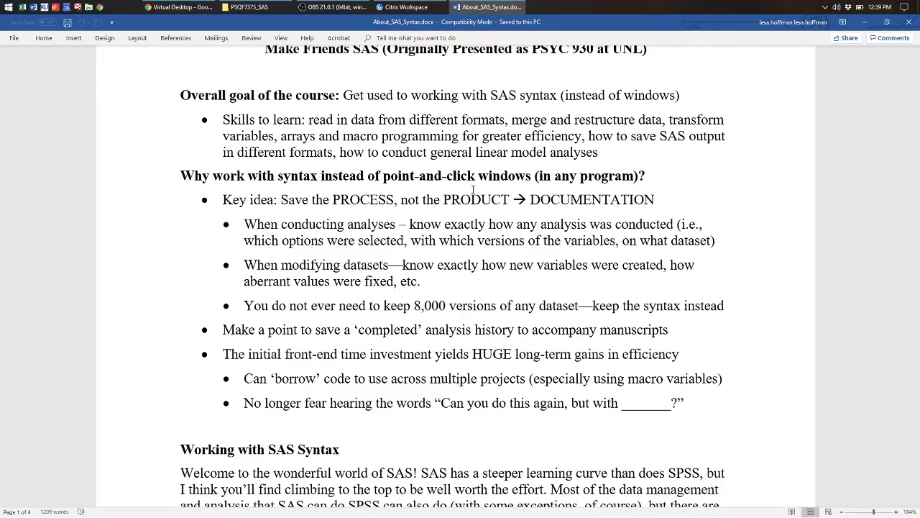
{"action": "scroll", "coordinate": [473, 189], "scroll_direction": "down", "scroll_amount": 5}
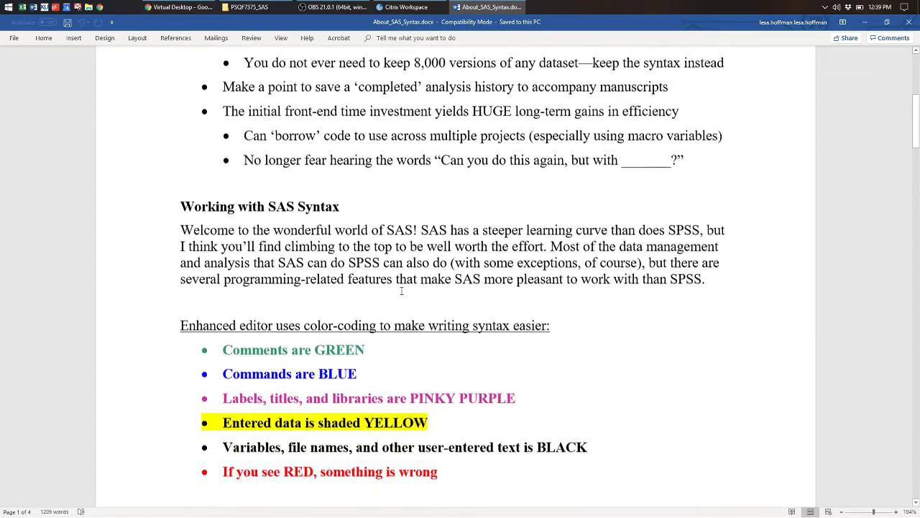
{"action": "scroll", "coordinate": [402, 291], "scroll_direction": "down", "scroll_amount": 4}
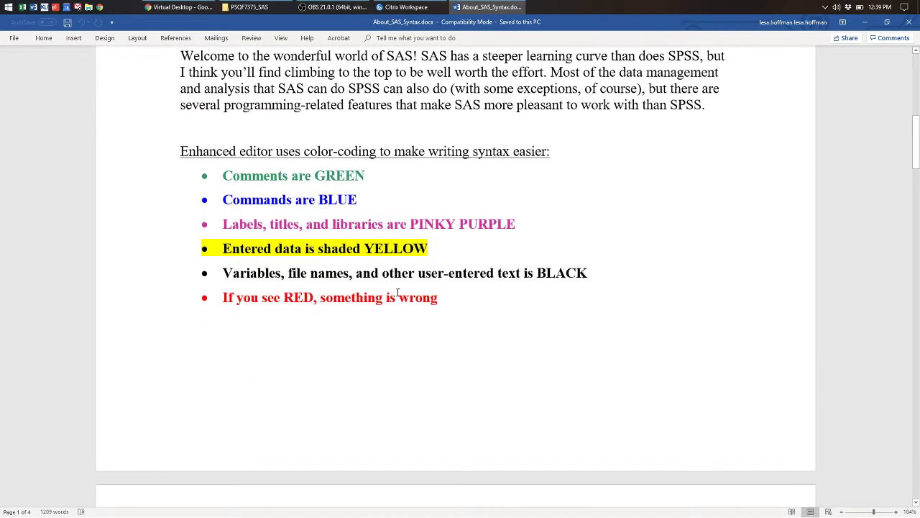
{"action": "scroll", "coordinate": [398, 293], "scroll_direction": "up", "scroll_amount": 3}
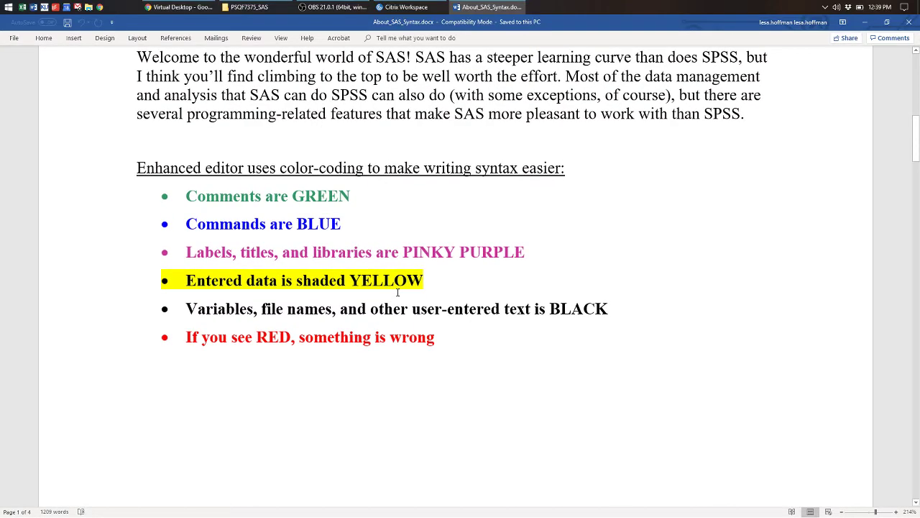